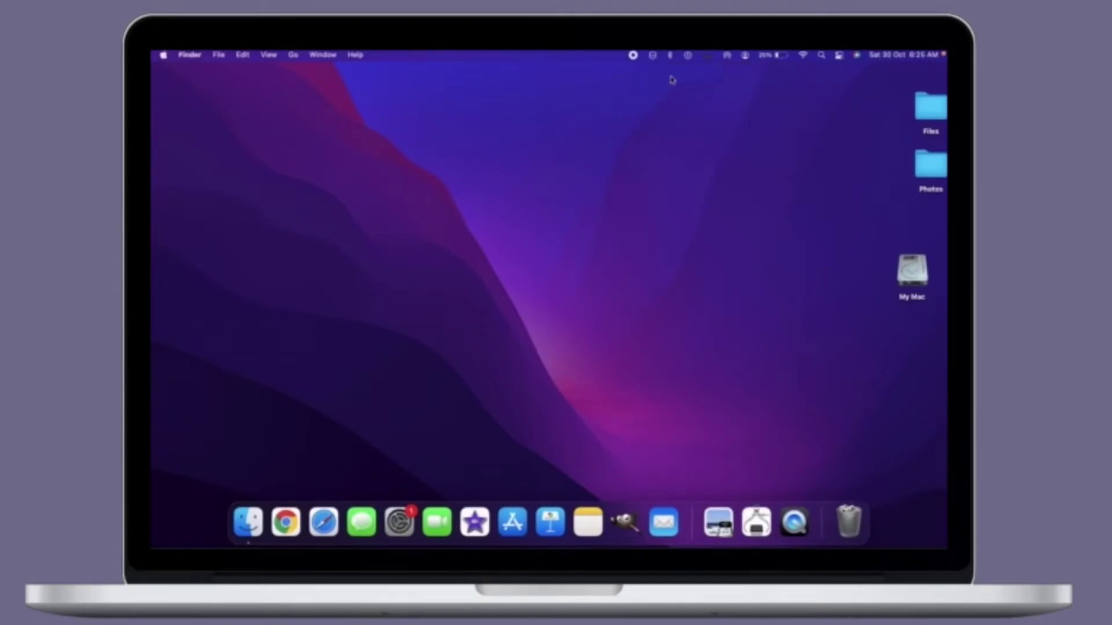
Step: Dismiss the accessibility shortcuts list, then view and close Control Center's Focus mode options
click(689, 56)
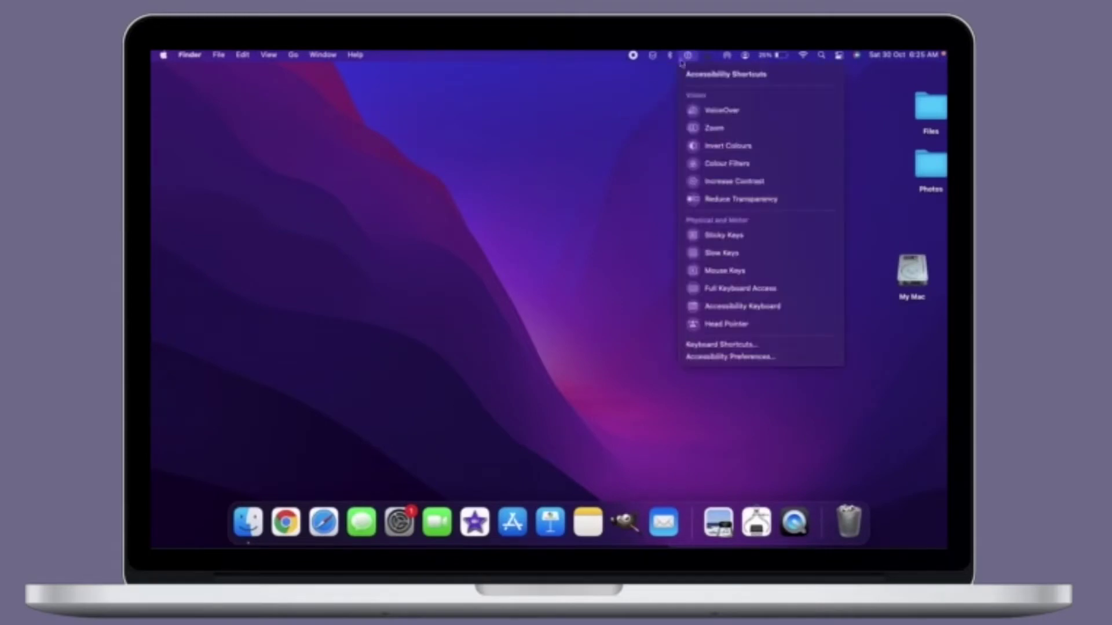
click(644, 106)
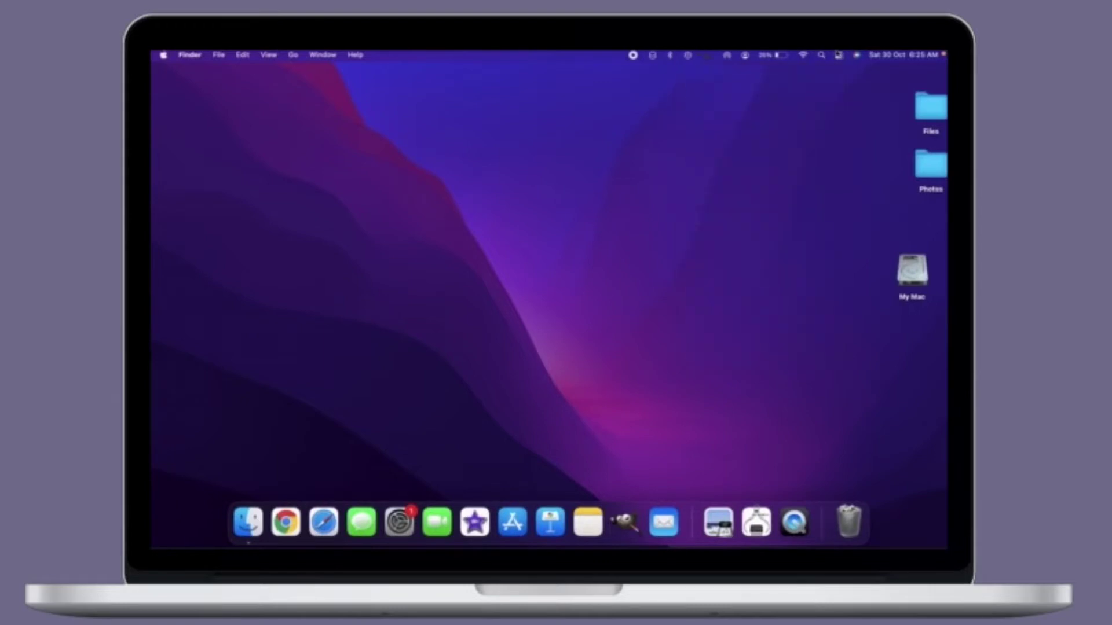
click(838, 54)
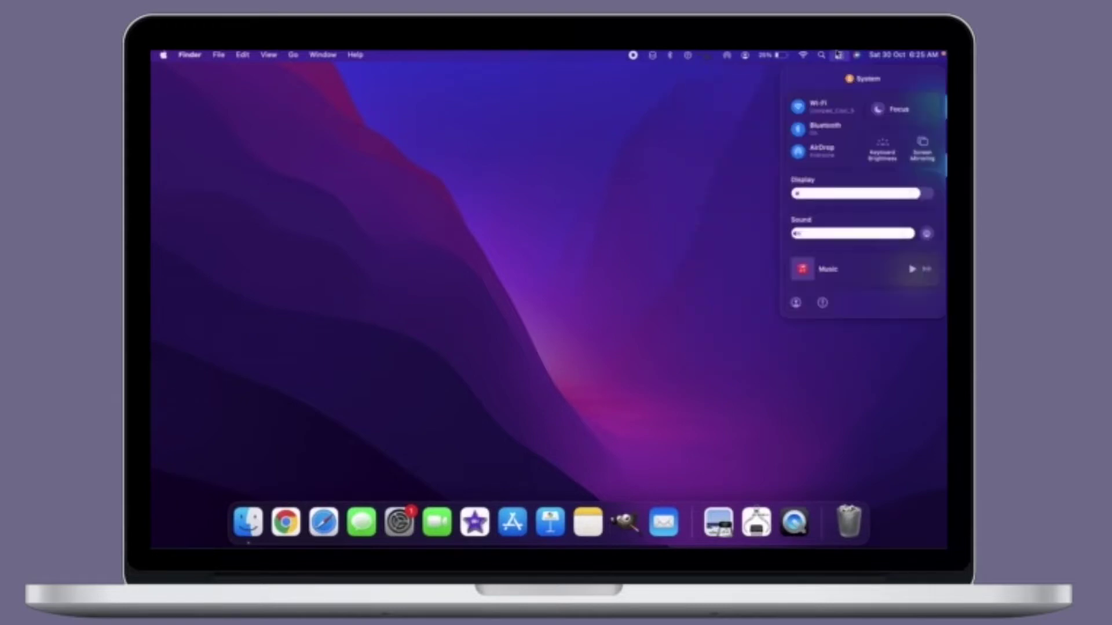
click(919, 118)
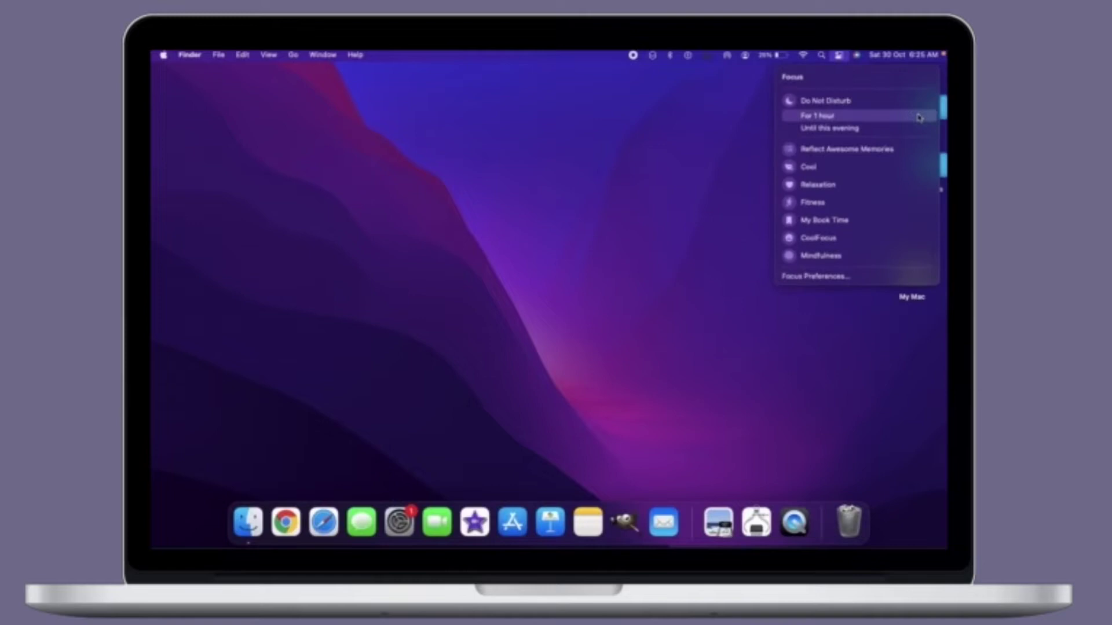
click(724, 164)
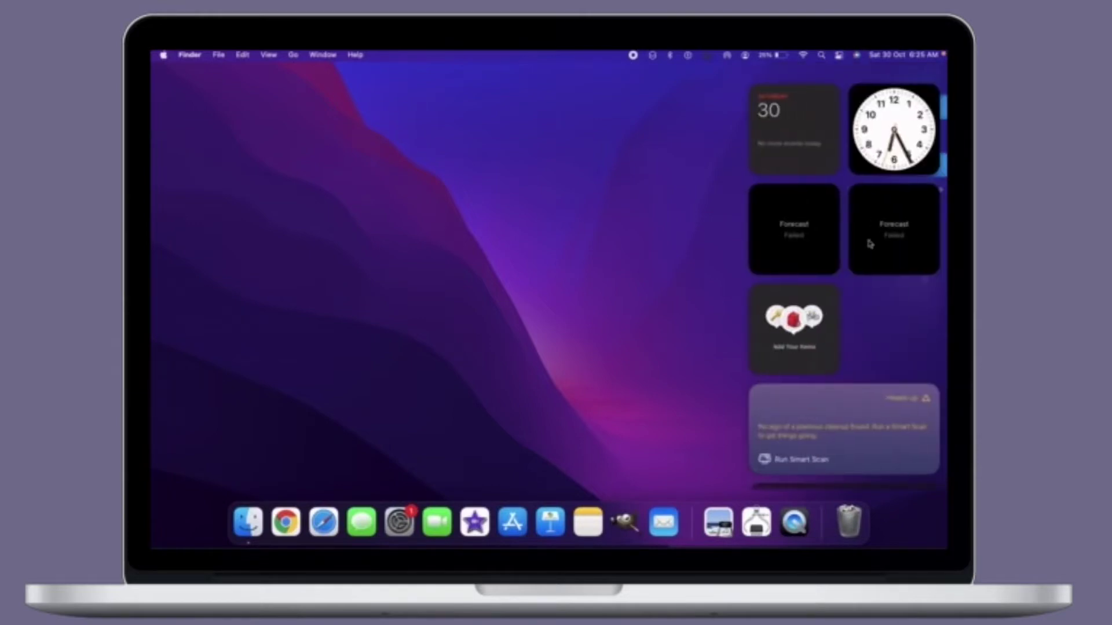
Step: In Edit Widgets, move Find My below CleanMyMac X and Stocks above it
scroll(873, 342, down, 3)
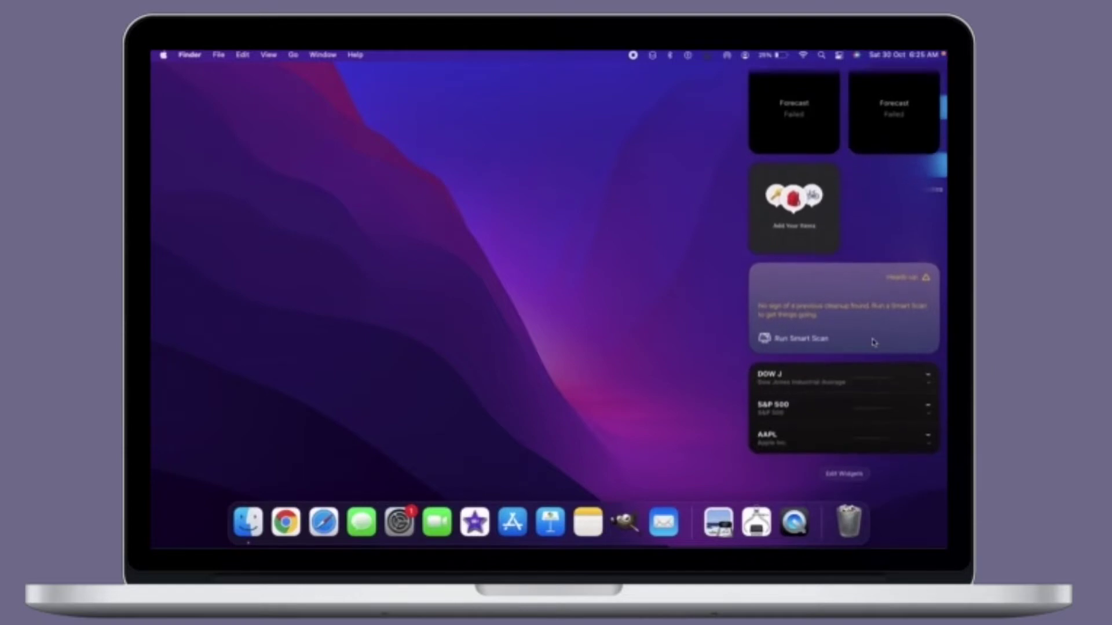
click(849, 477)
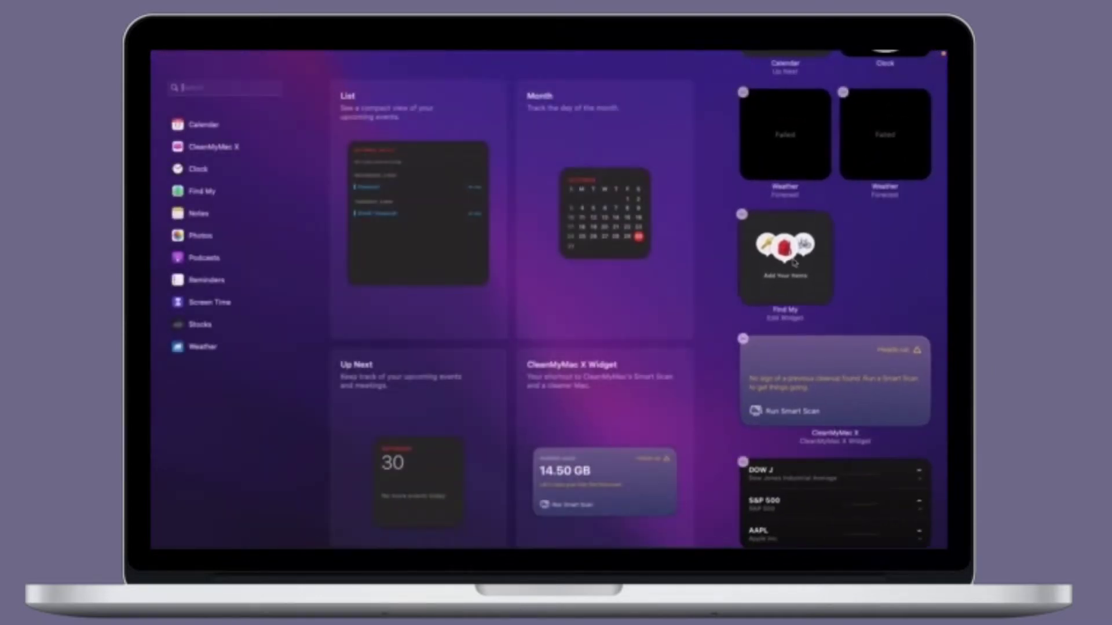
drag(793, 262, 863, 405)
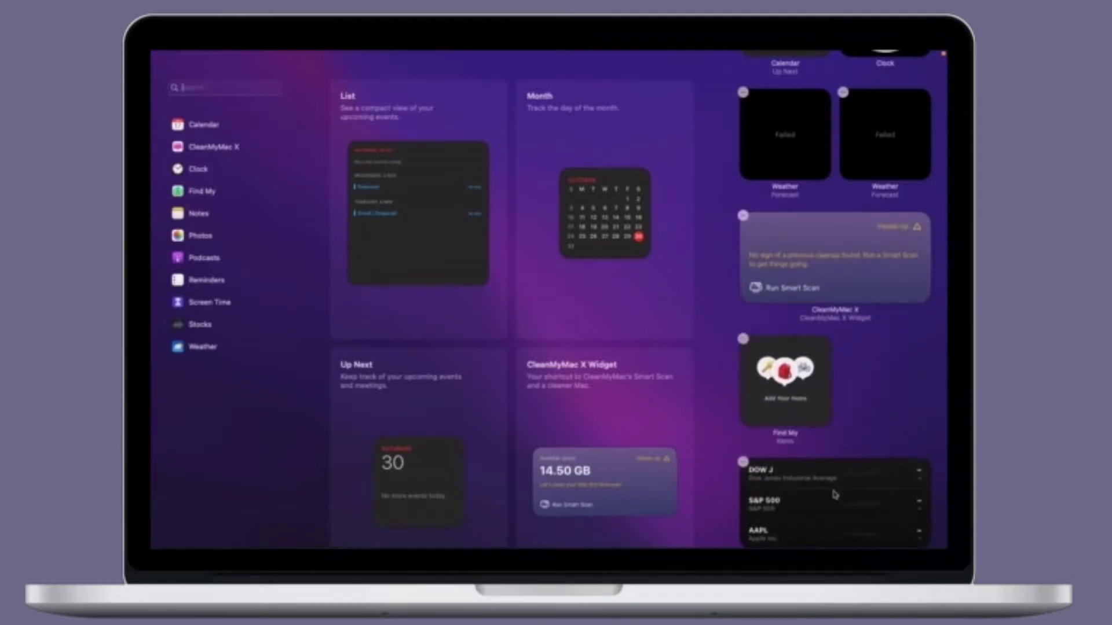
drag(834, 495, 819, 265)
scroll(819, 261, up, 5)
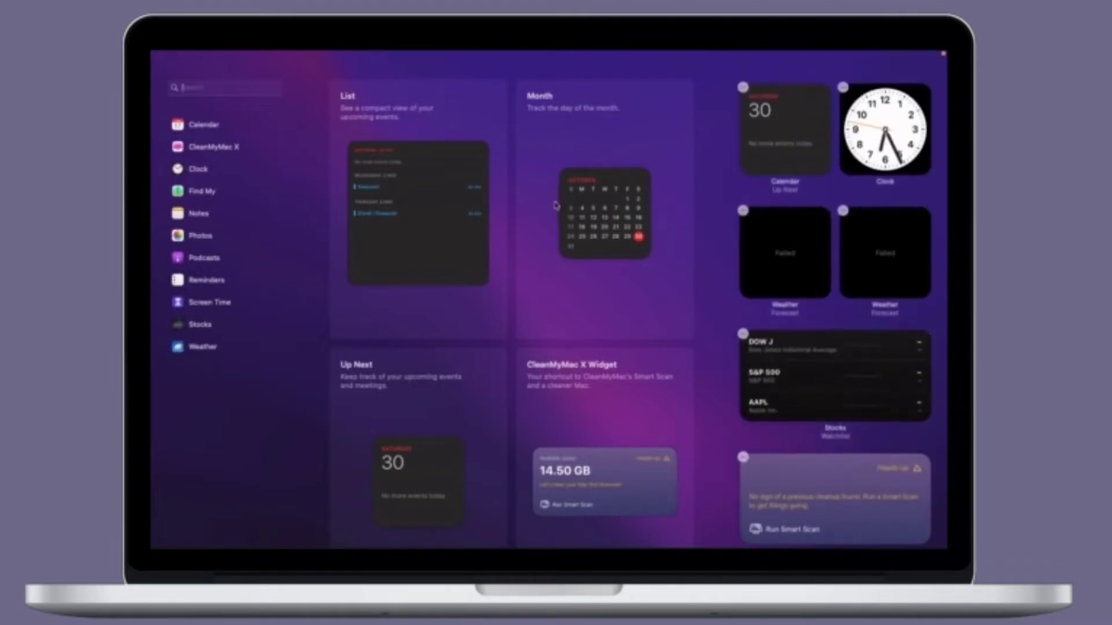
Step: Browse the Calendar, CleanMyMac X, Clock, Find My, Notes, Podcasts, Reminders and Screen Time widget categories
click(204, 127)
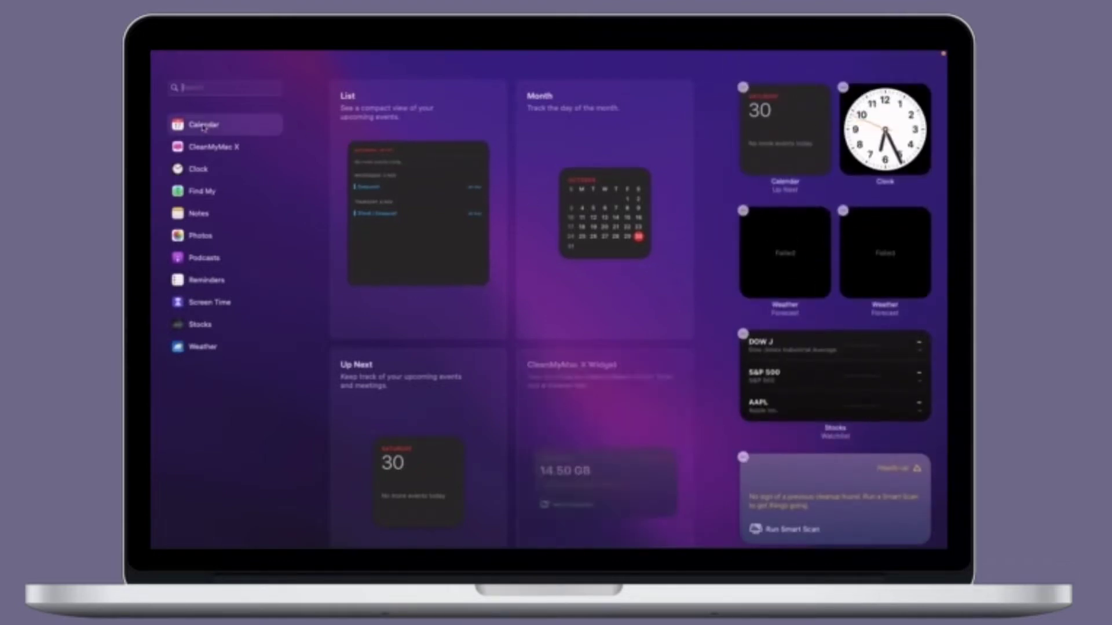
click(205, 150)
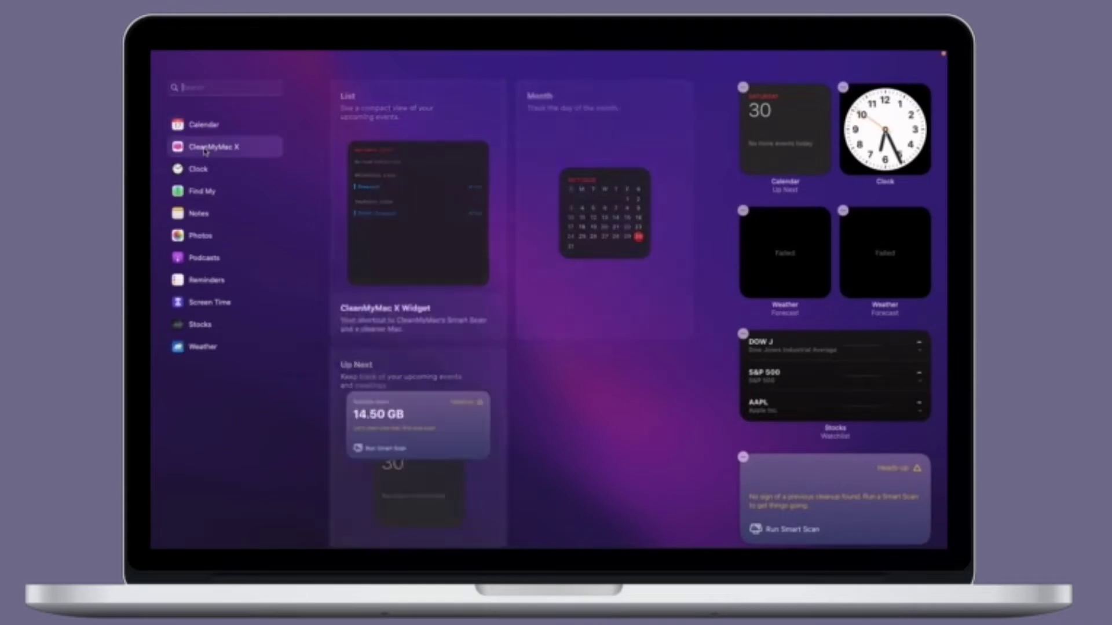
click(200, 171)
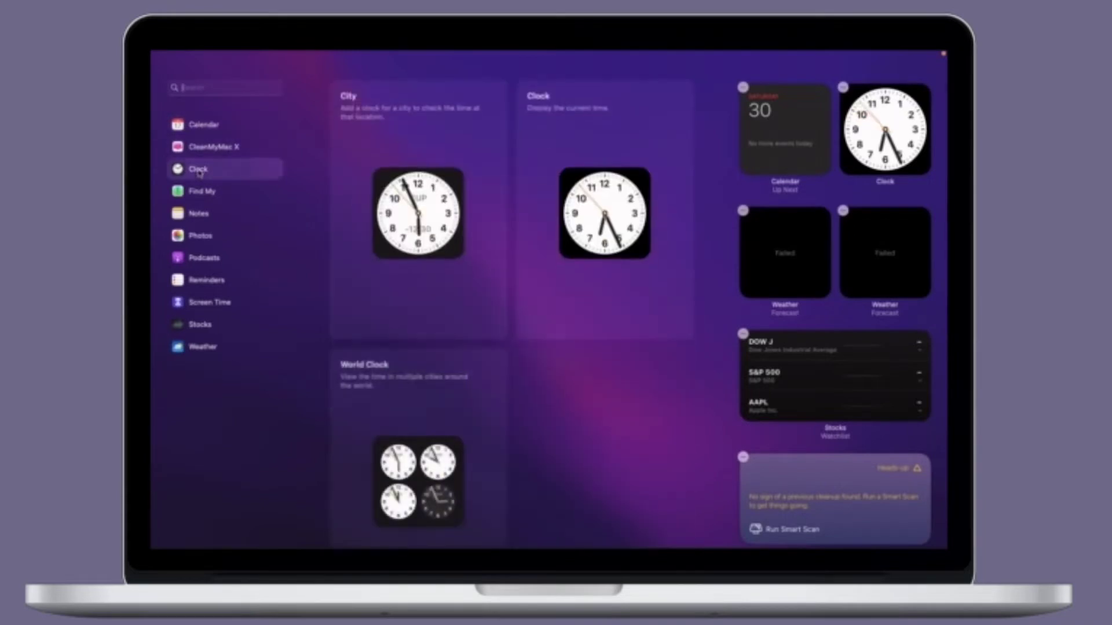
click(200, 194)
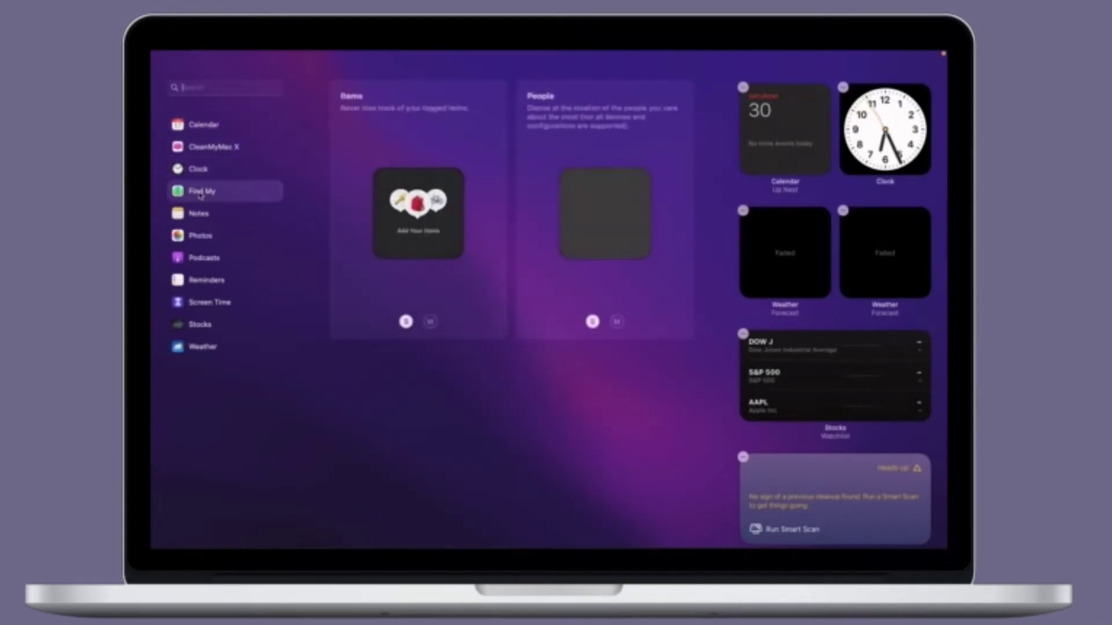
click(199, 215)
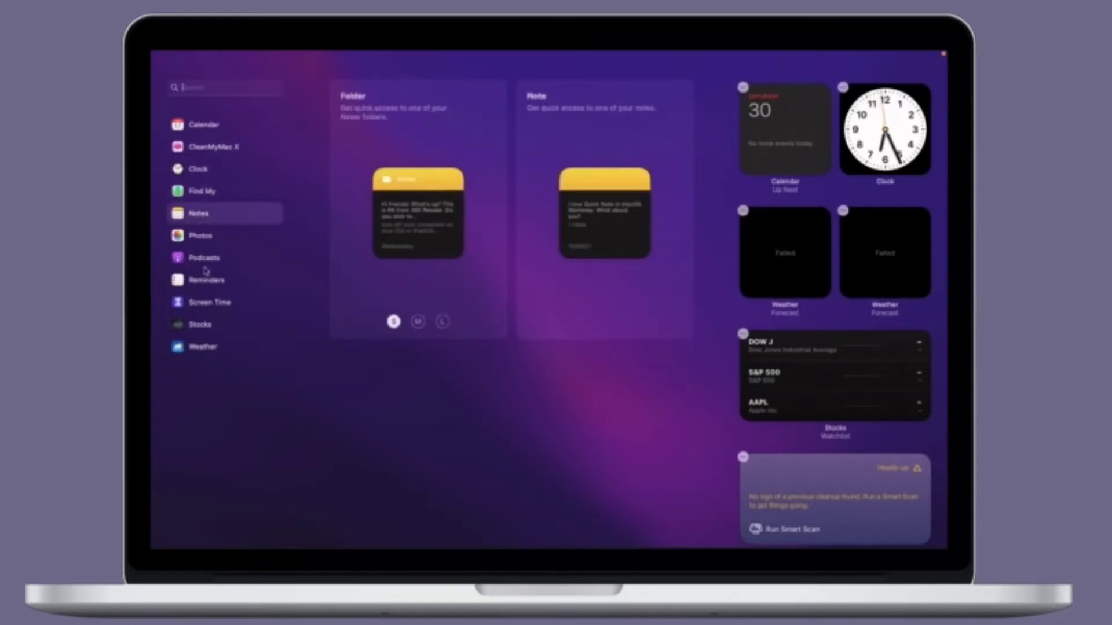
click(195, 261)
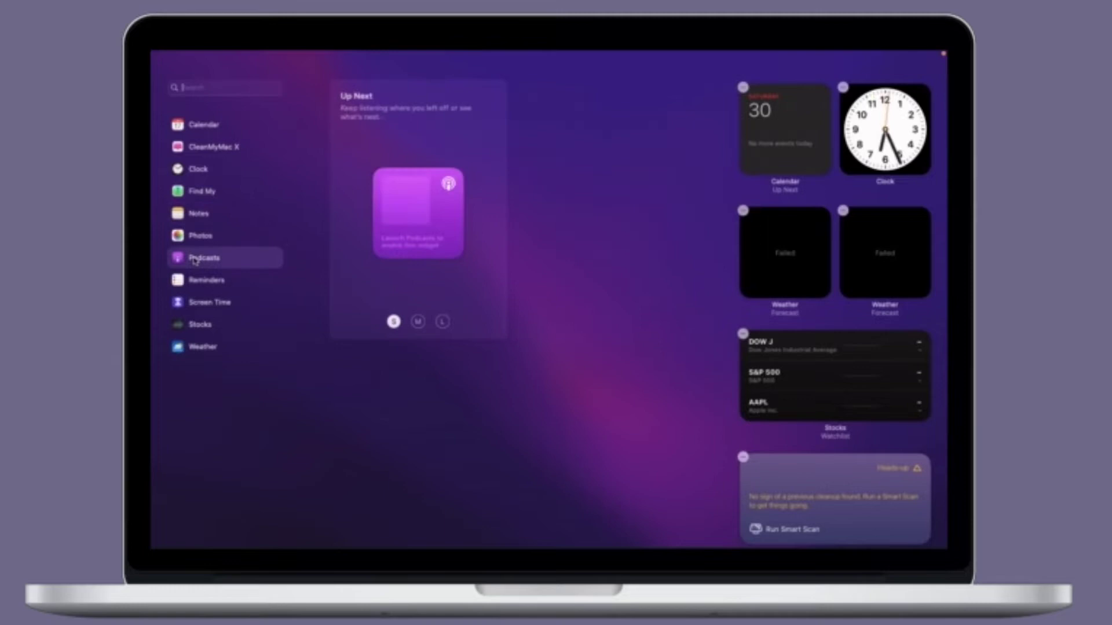
click(198, 282)
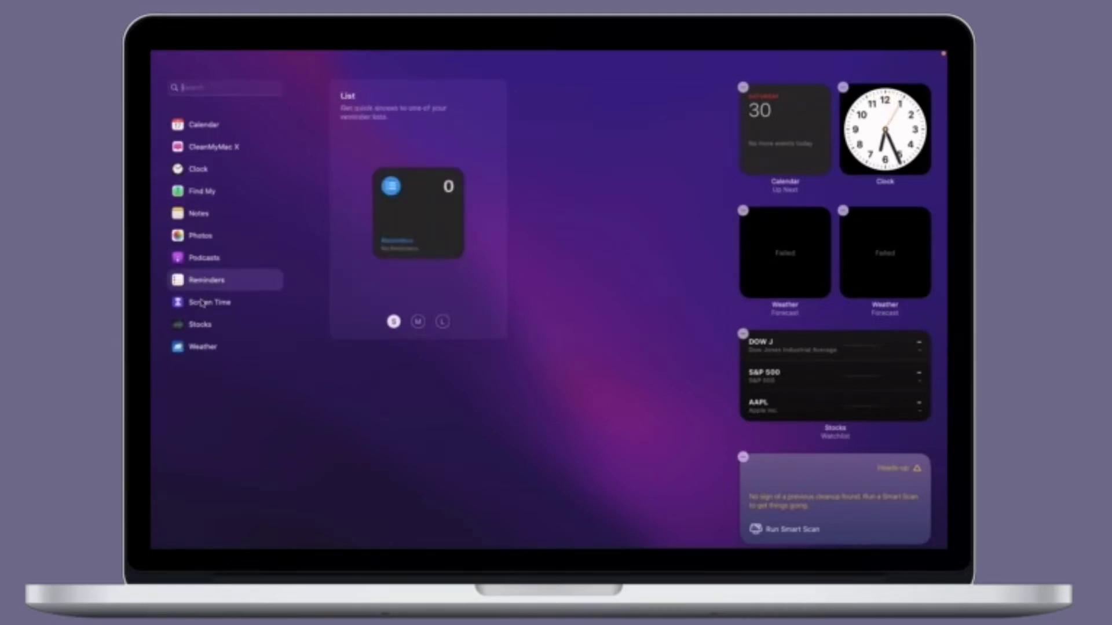
click(202, 303)
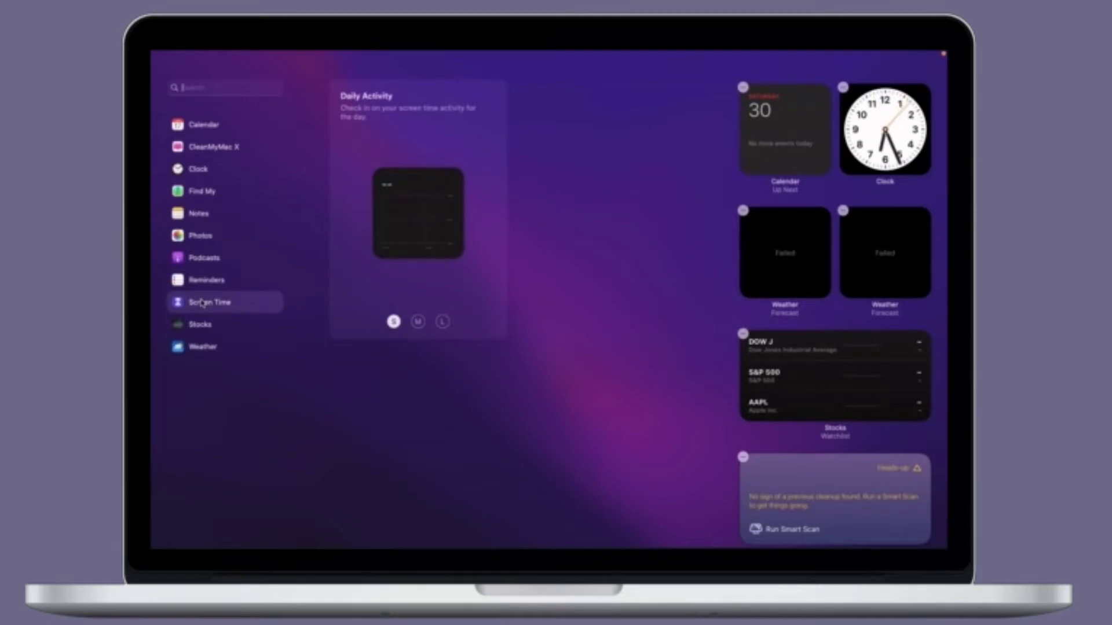
Step: Show the Stocks widgets and preview the Watchlist at medium and large sizes
click(197, 328)
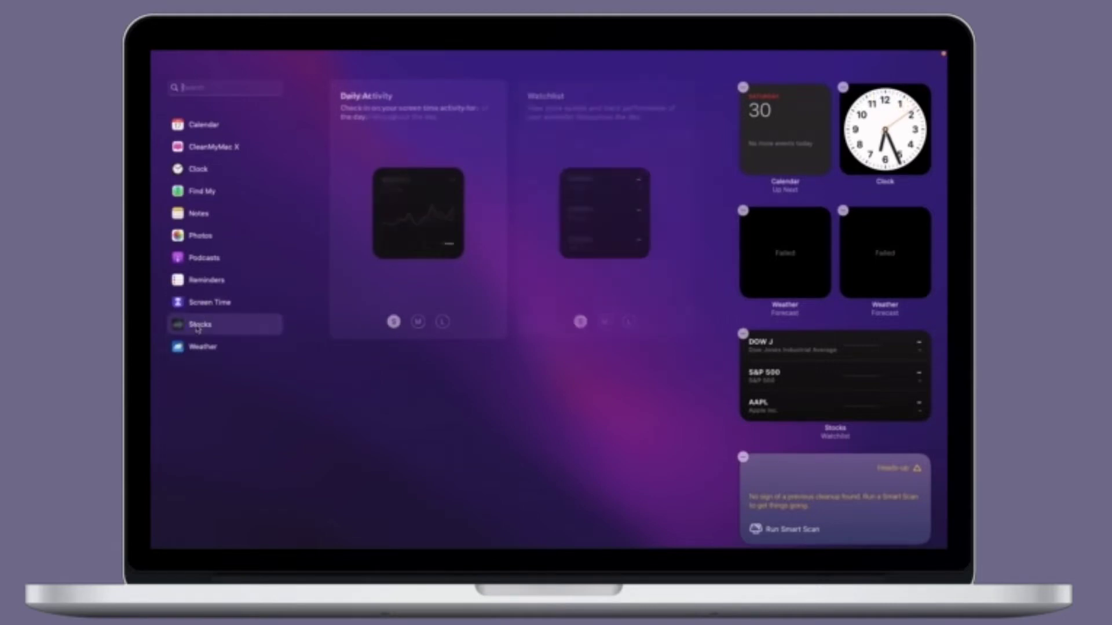
click(604, 322)
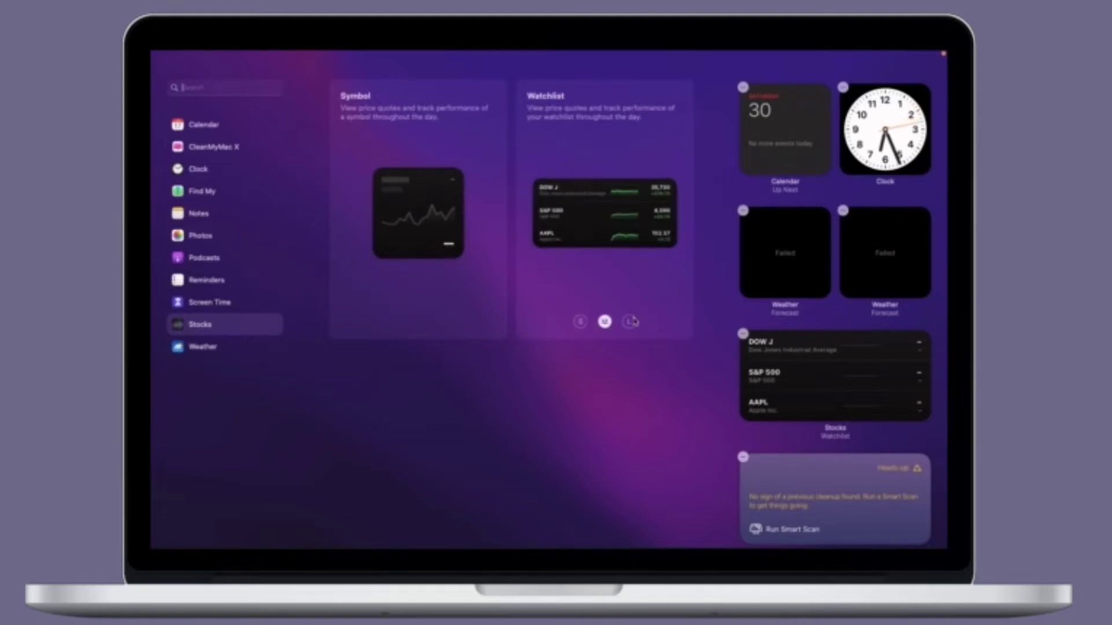
click(631, 322)
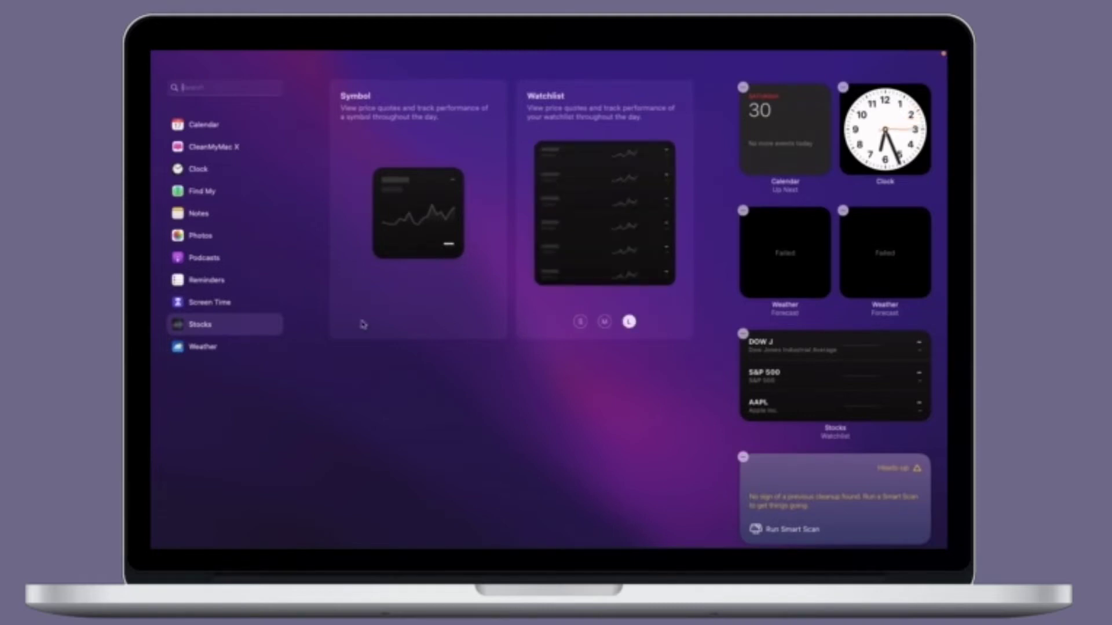
Step: Check Weather, recompare Watchlist medium and large sizes, then preview Daily Activity at medium size
click(207, 347)
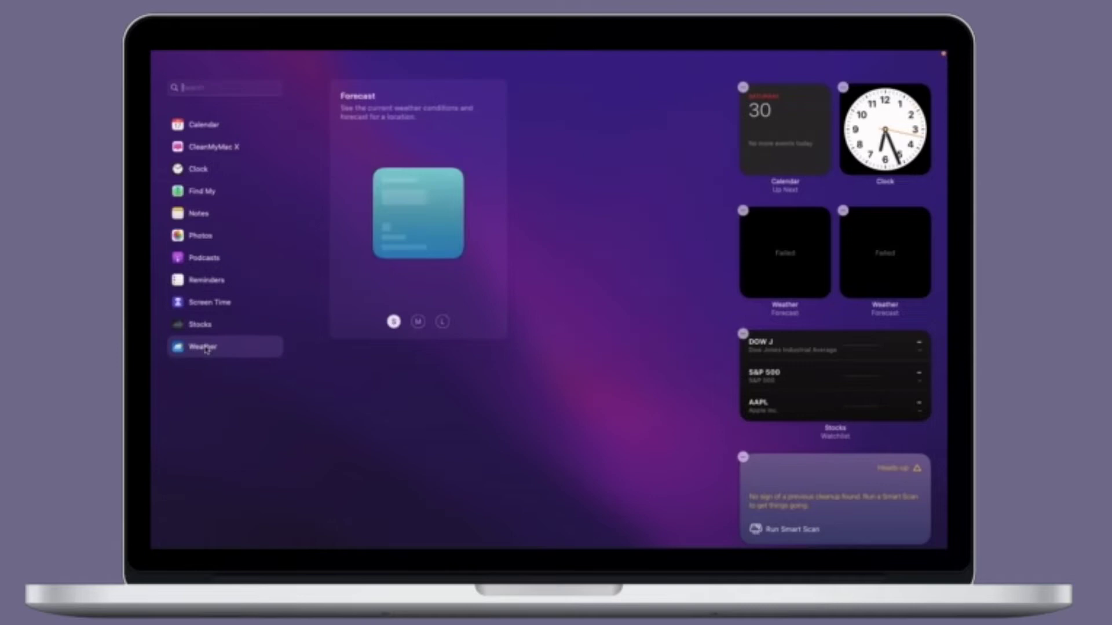
click(200, 326)
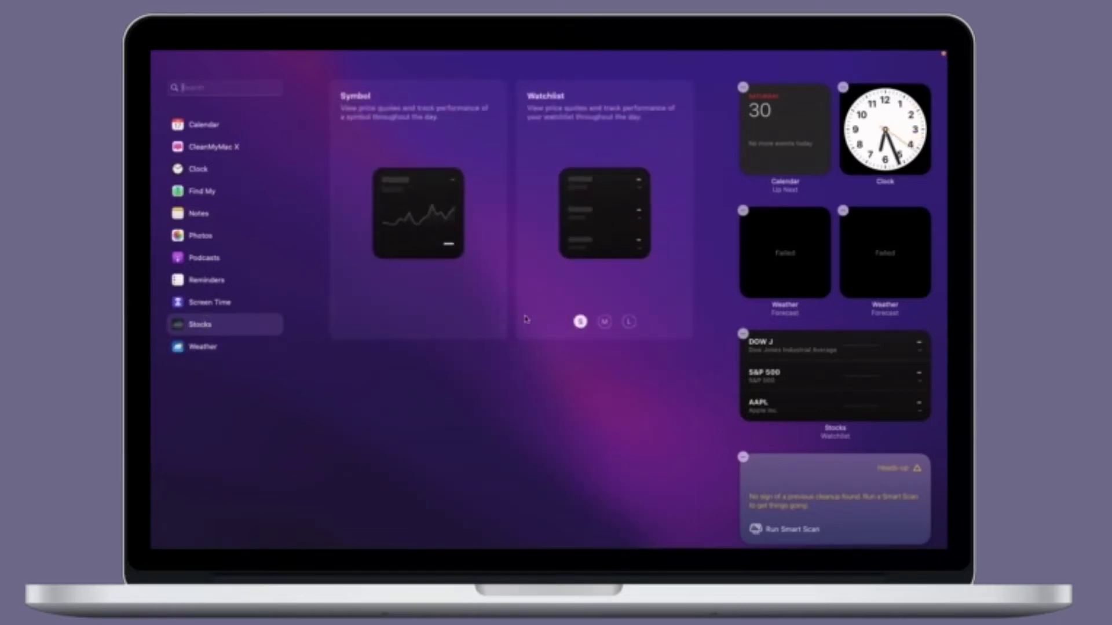
click(604, 322)
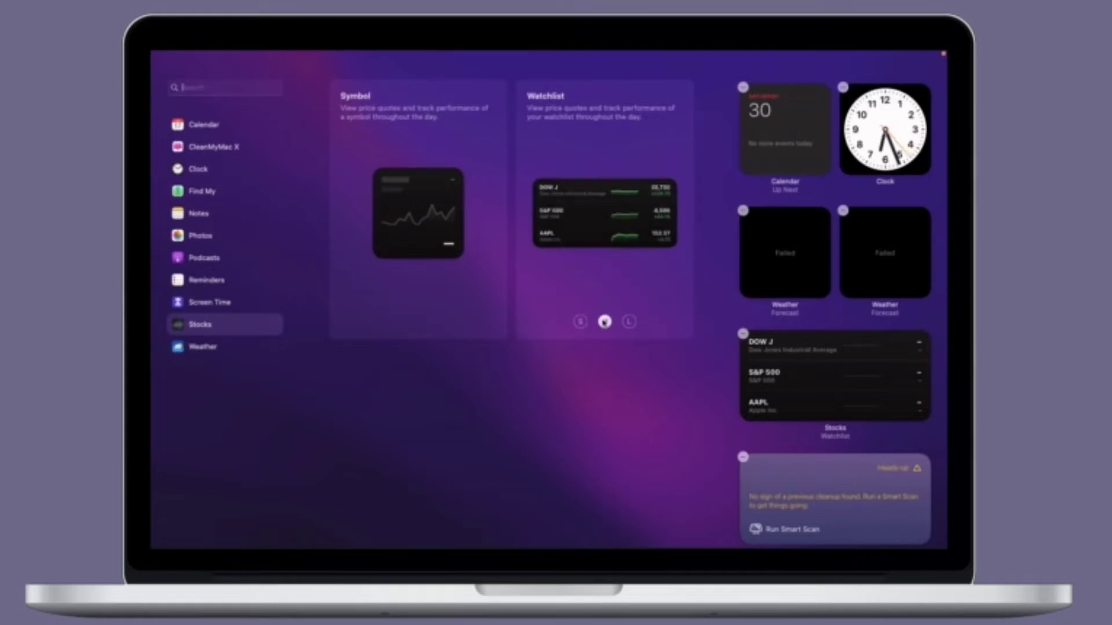
click(629, 322)
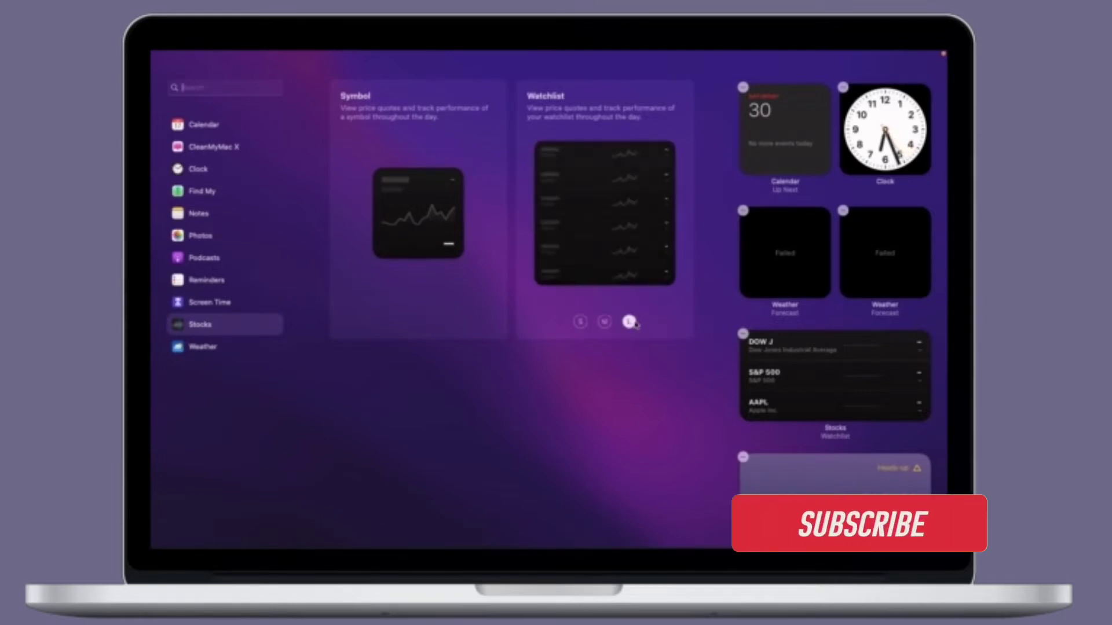
click(213, 303)
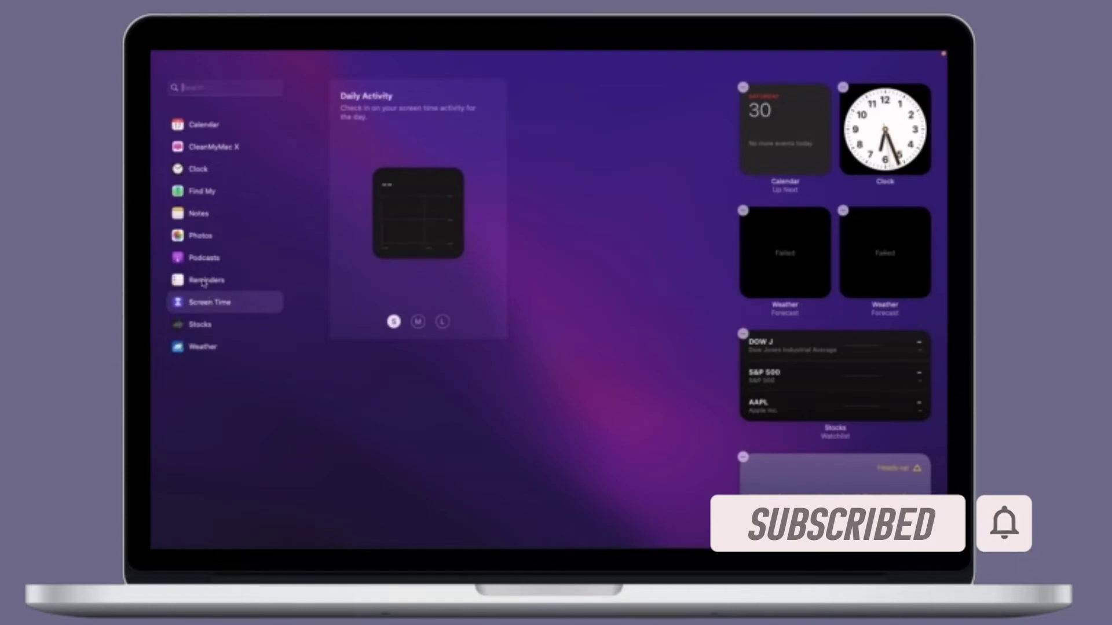
click(419, 322)
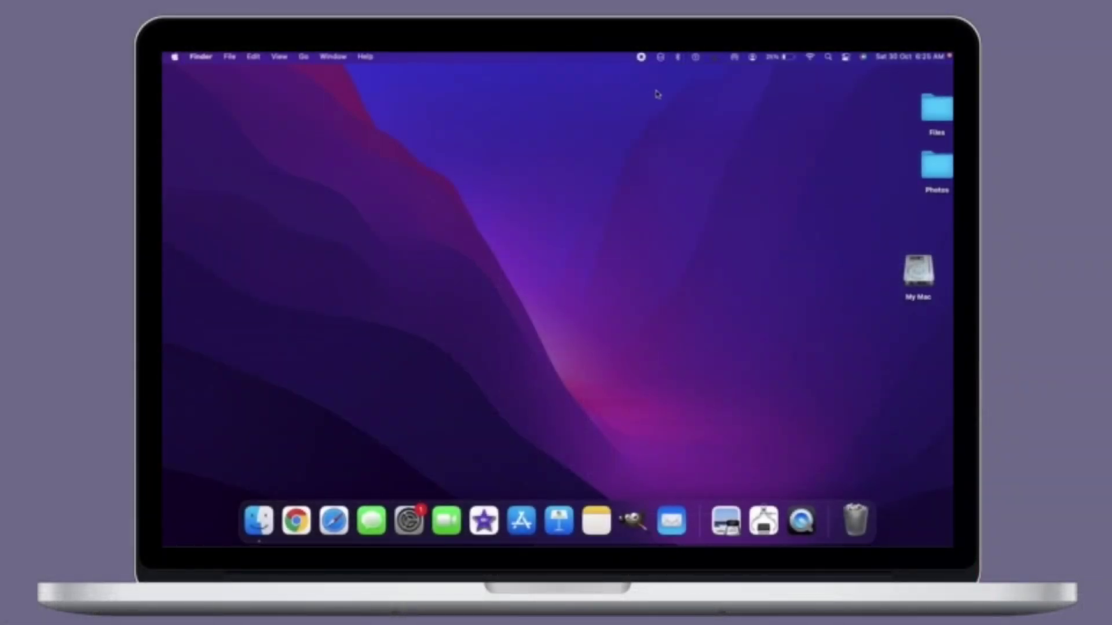
Step: Dismiss the accessibility shortcuts and Control Center's Focus list, then scroll the widgets down to the Stocks watchlist
click(696, 57)
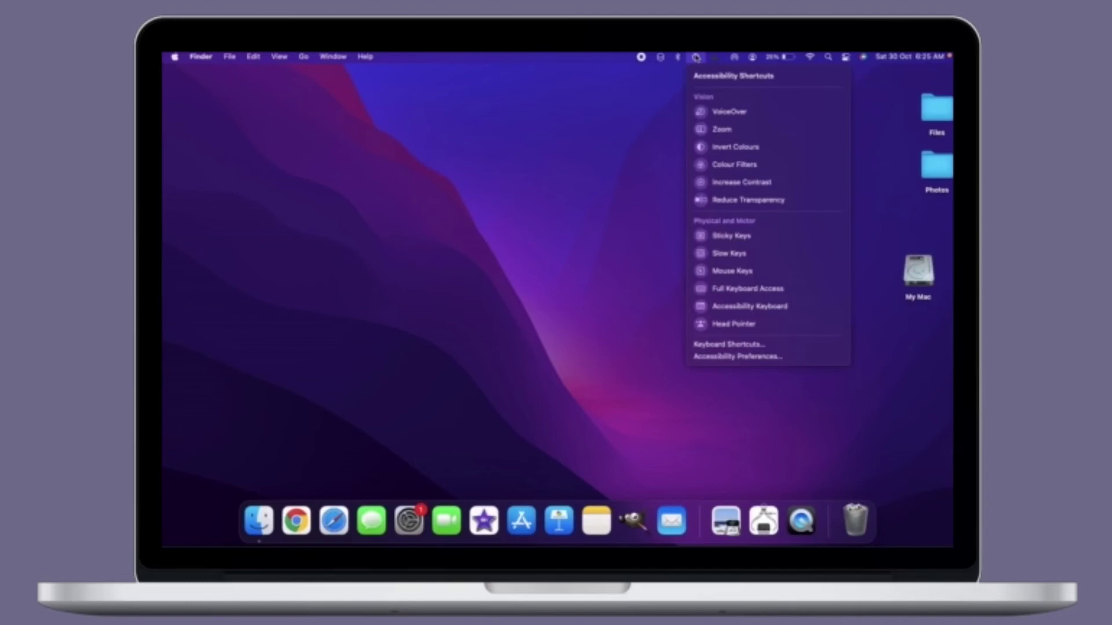
click(653, 108)
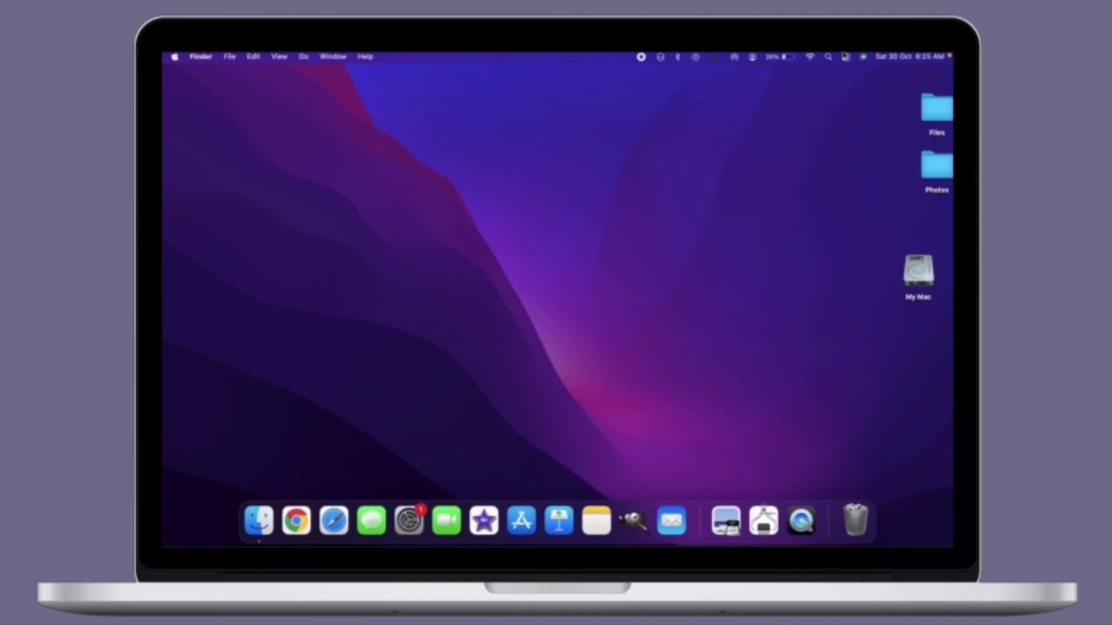
click(845, 57)
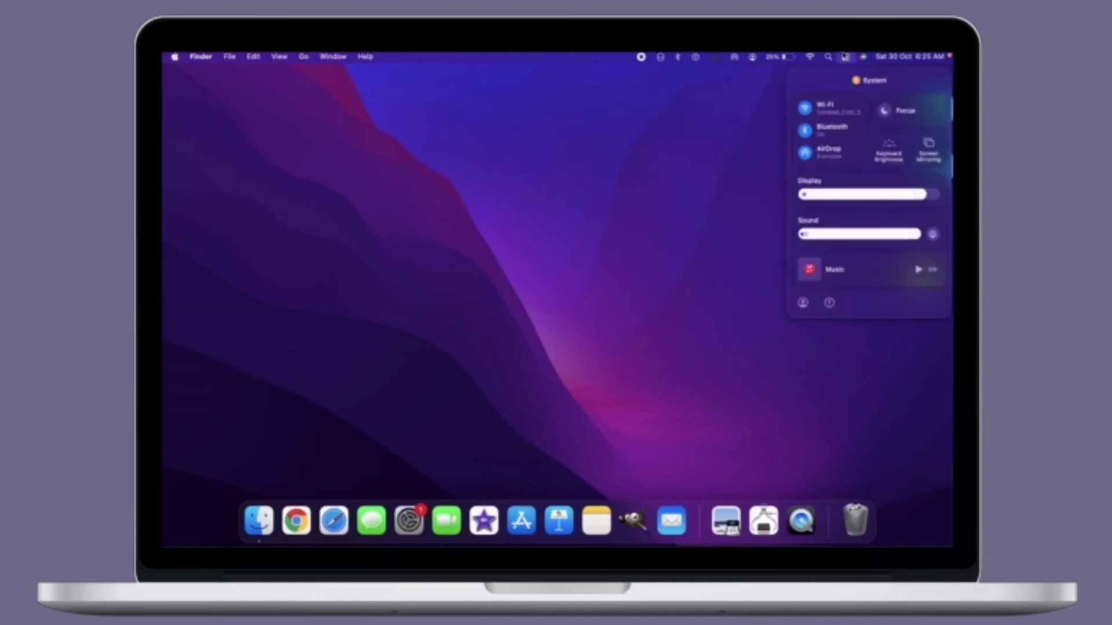
click(924, 119)
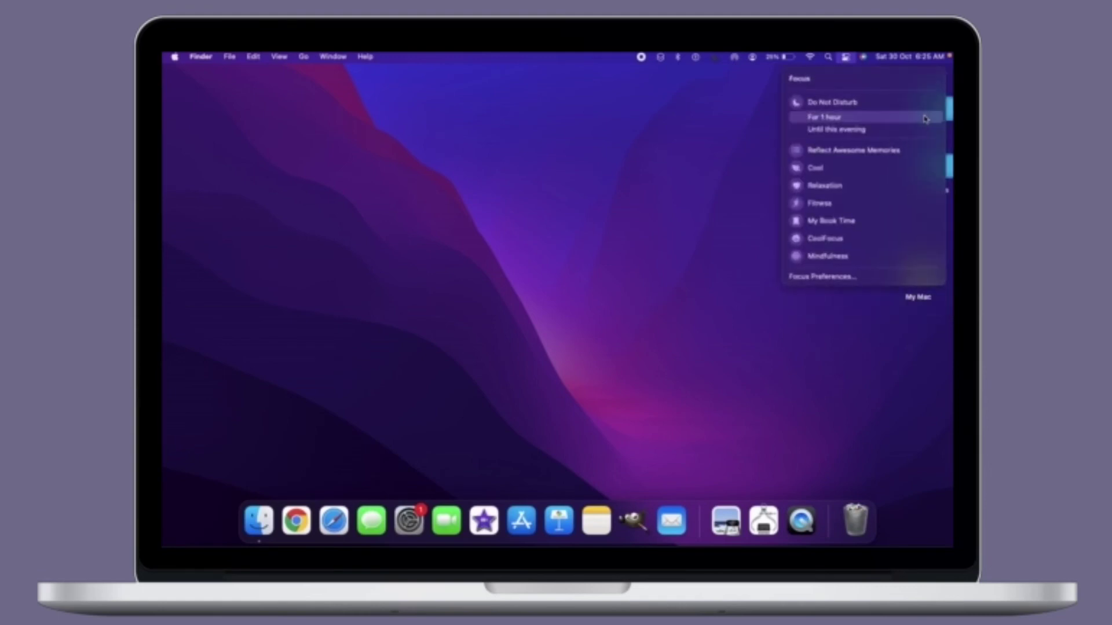
click(732, 165)
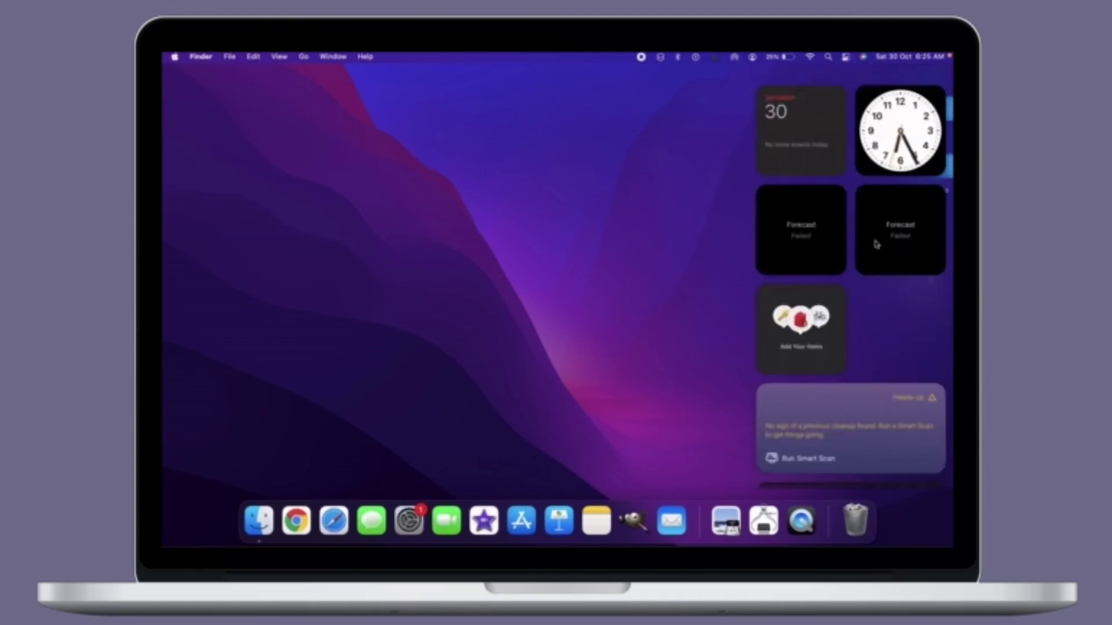
scroll(879, 341, down, 5)
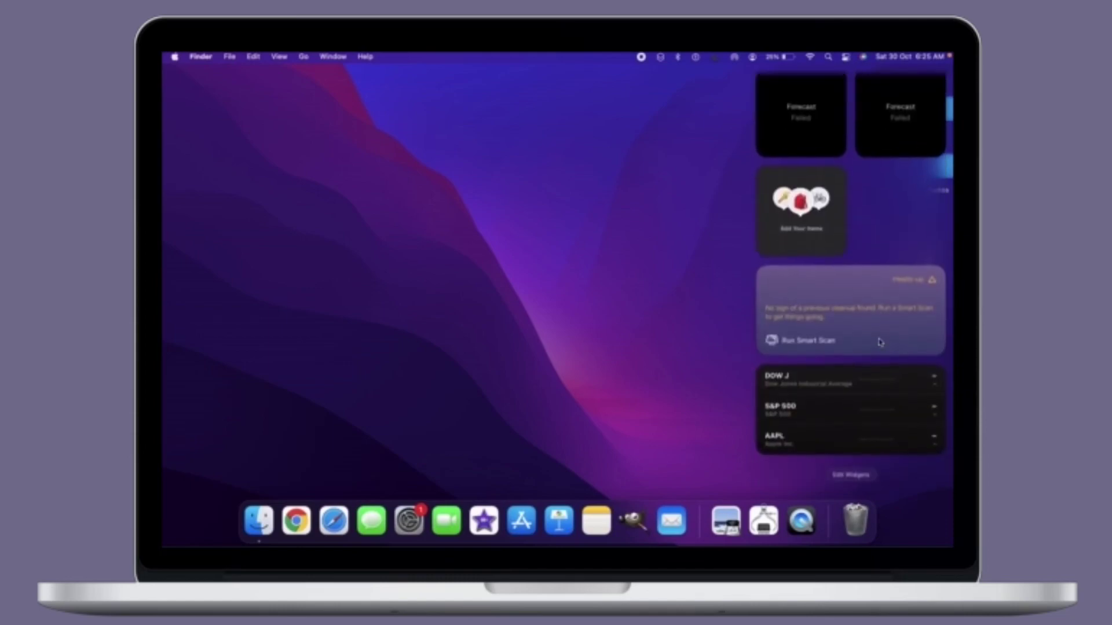